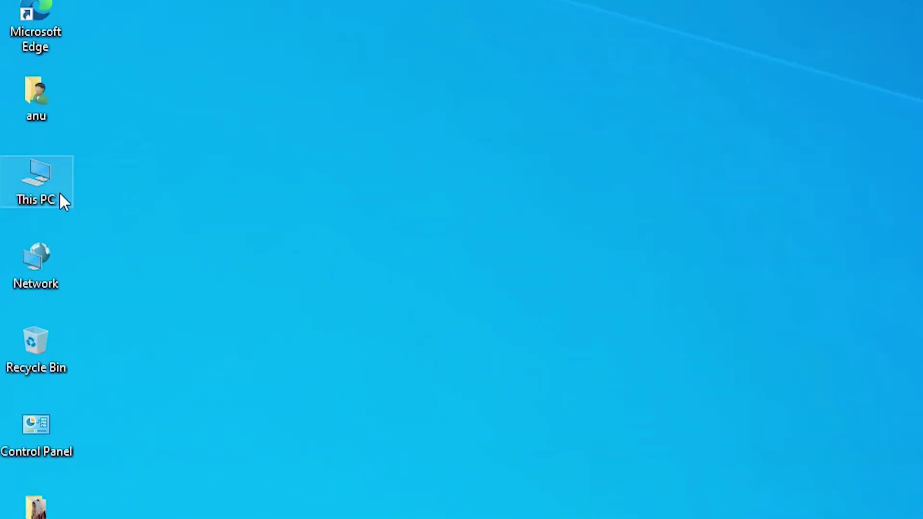
- View the computer's system properties from This PC, then close the window
{"action": "right_click", "coordinate": [46, 182]}
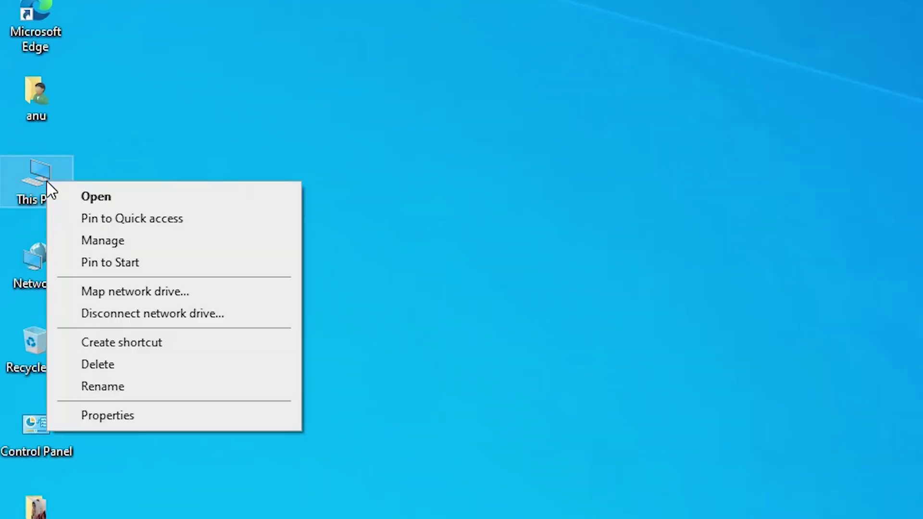
{"action": "left_click", "coordinate": [115, 418]}
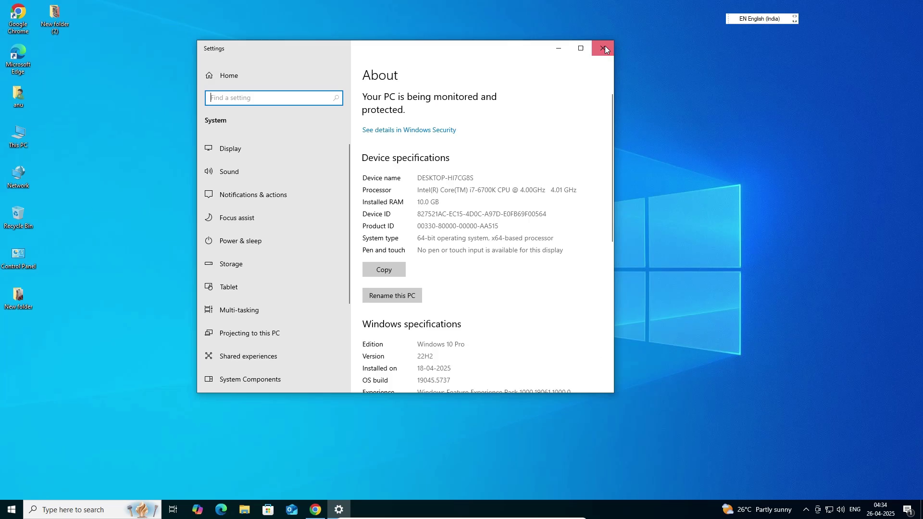
{"action": "left_click", "coordinate": [605, 45]}
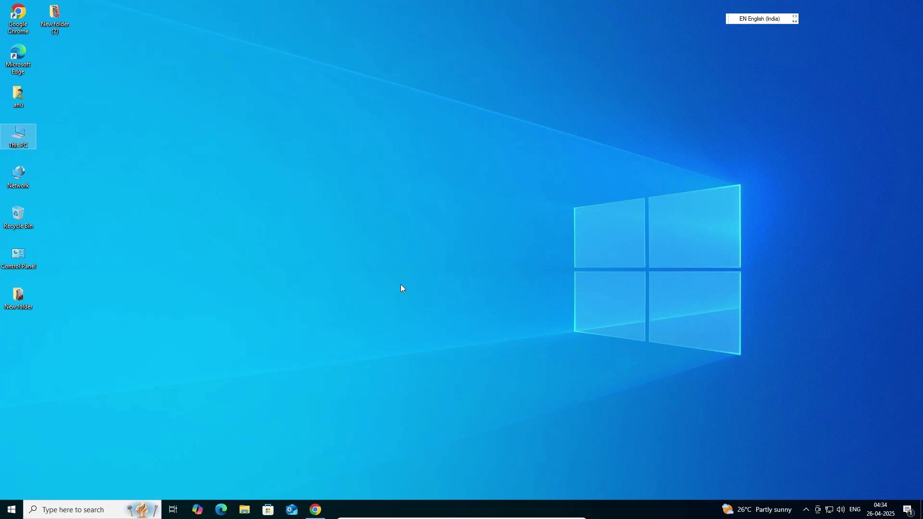
- Rerun the printer driver search and open the first HP driver result in a new tab
{"action": "left_click", "coordinate": [316, 510]}
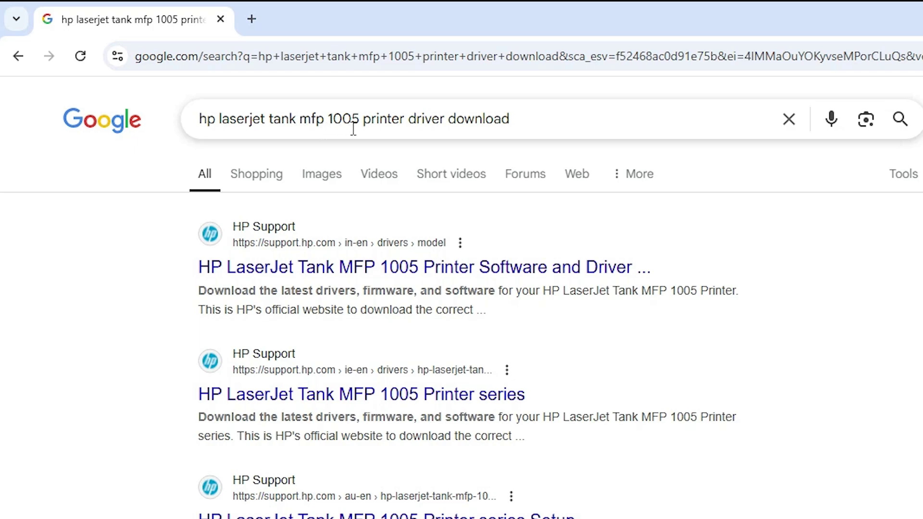
{"action": "left_click", "coordinate": [536, 125]}
{"action": "key", "text": "Return"}
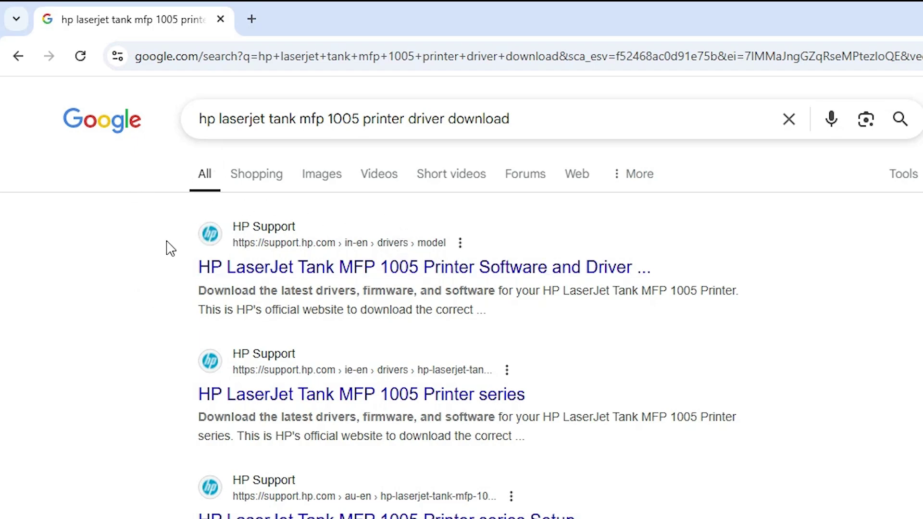
{"action": "right_click", "coordinate": [307, 272]}
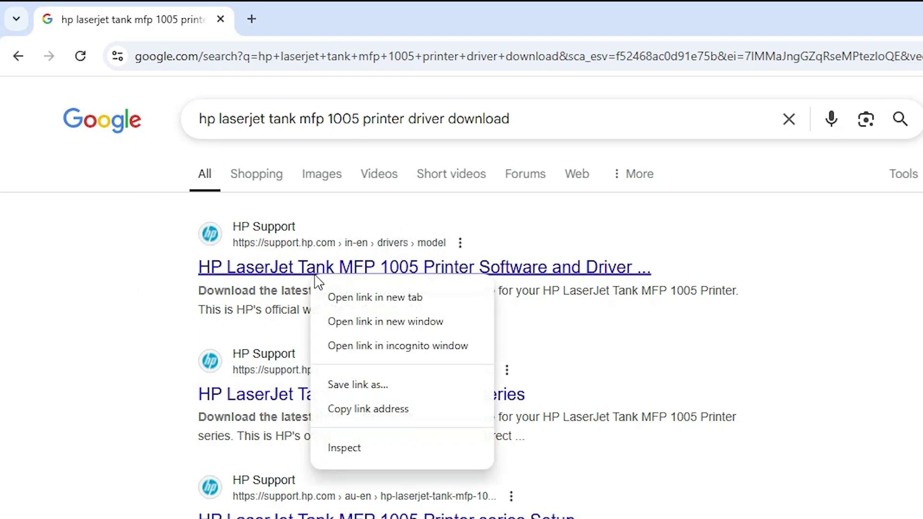
{"action": "left_click", "coordinate": [384, 293]}
{"action": "left_click", "coordinate": [313, 10]}
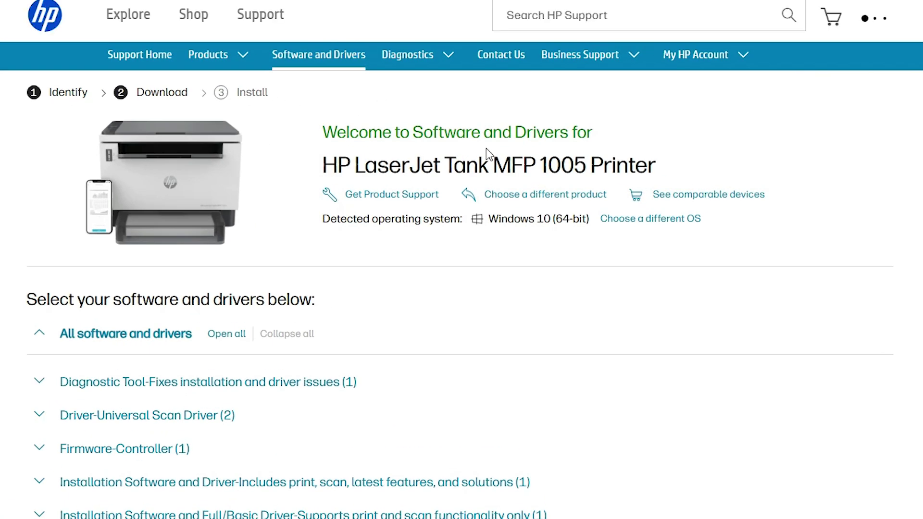
- Change the detected OS to Windows 7 (64-bit) and update the driver list
{"action": "left_click_drag", "start_coordinate": [335, 165], "coordinate": [696, 165]}
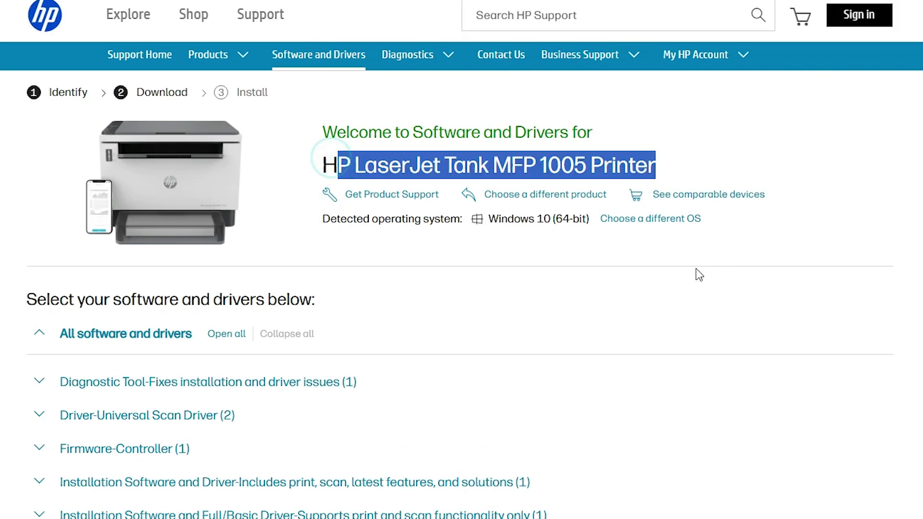
{"action": "scroll", "coordinate": [673, 289], "scroll_direction": "down", "scroll_amount": 5}
{"action": "scroll", "coordinate": [600, 308], "scroll_direction": "up", "scroll_amount": 5}
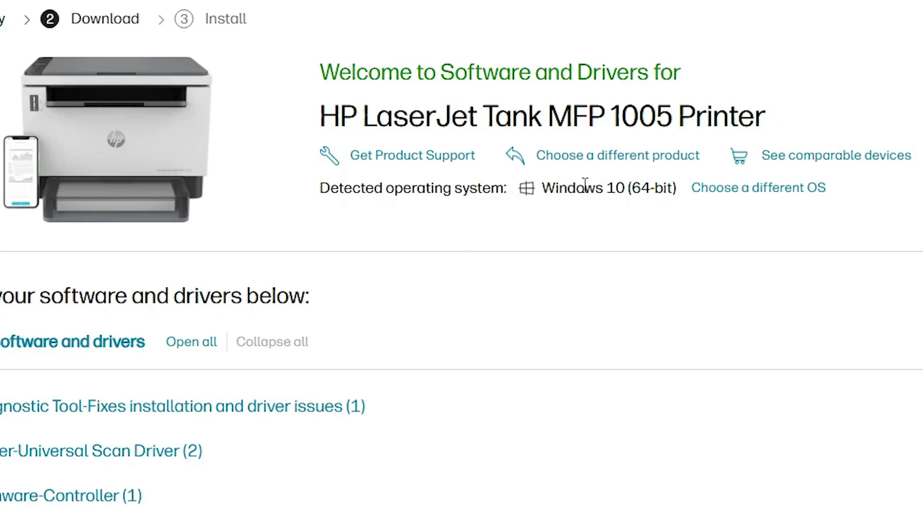
{"action": "left_click", "coordinate": [778, 189]}
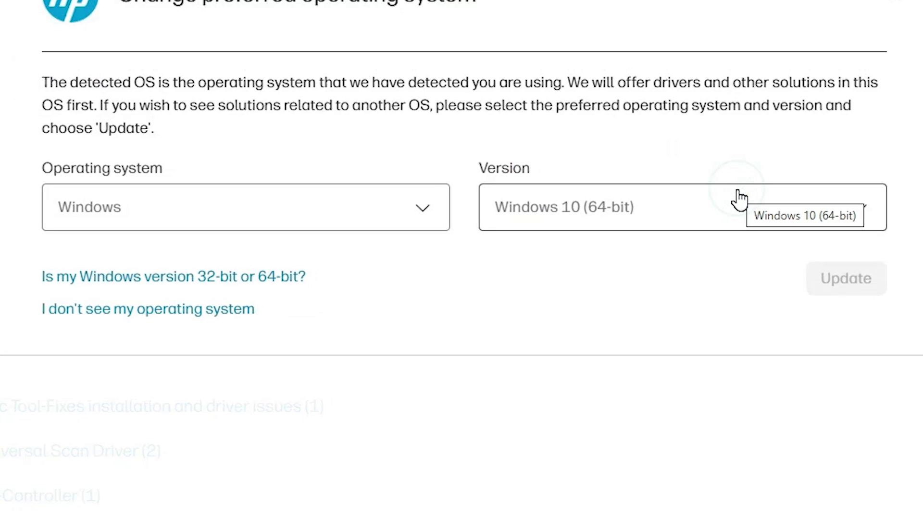
{"action": "left_click", "coordinate": [723, 197]}
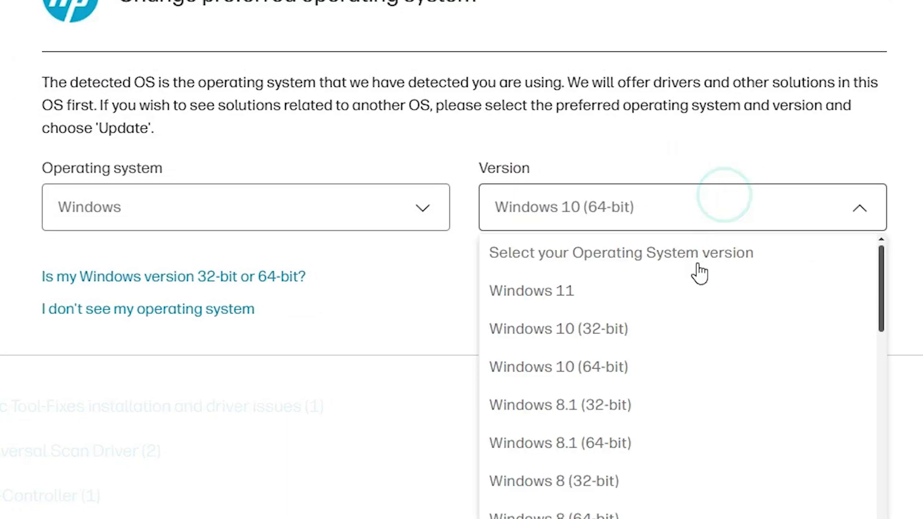
{"action": "scroll", "coordinate": [639, 385], "scroll_direction": "down", "scroll_amount": 5}
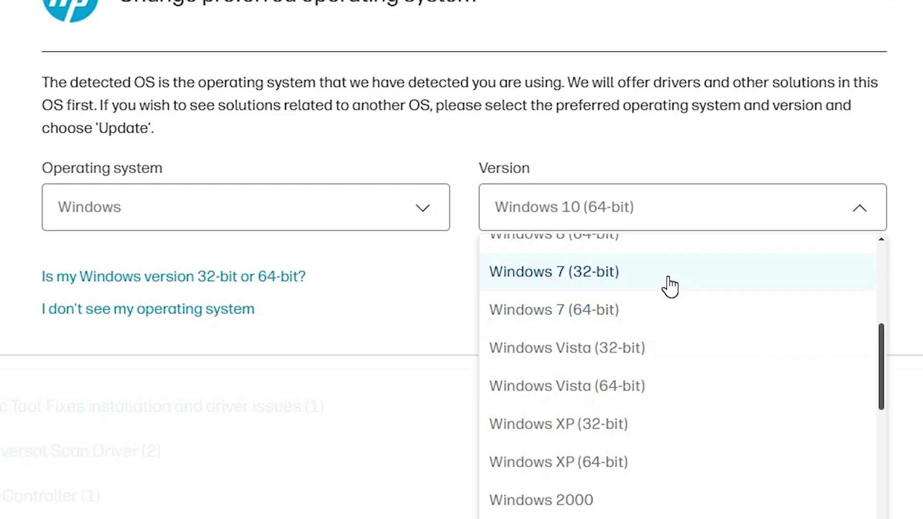
{"action": "left_click", "coordinate": [659, 308]}
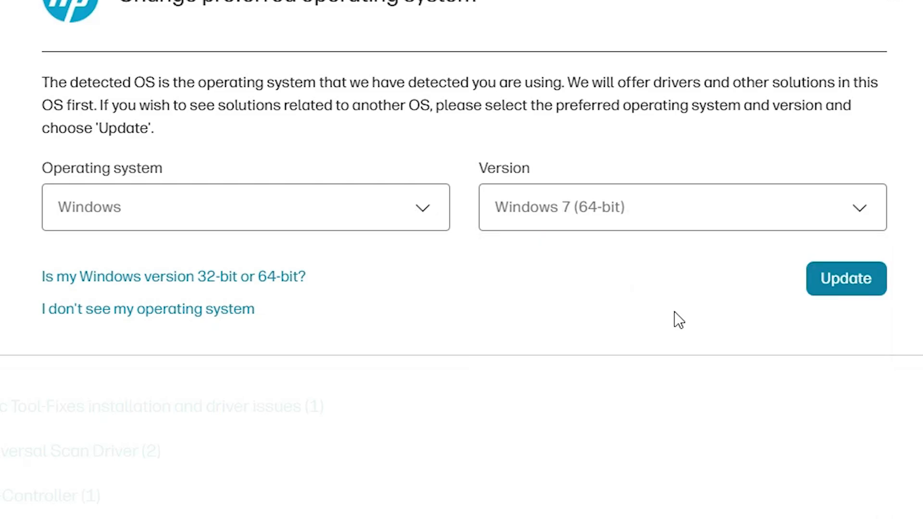
{"action": "left_click", "coordinate": [841, 280]}
- Download the 201 MB offline EasyStart Printer Setup Software package
{"action": "scroll", "coordinate": [337, 208], "scroll_direction": "down", "scroll_amount": 1}
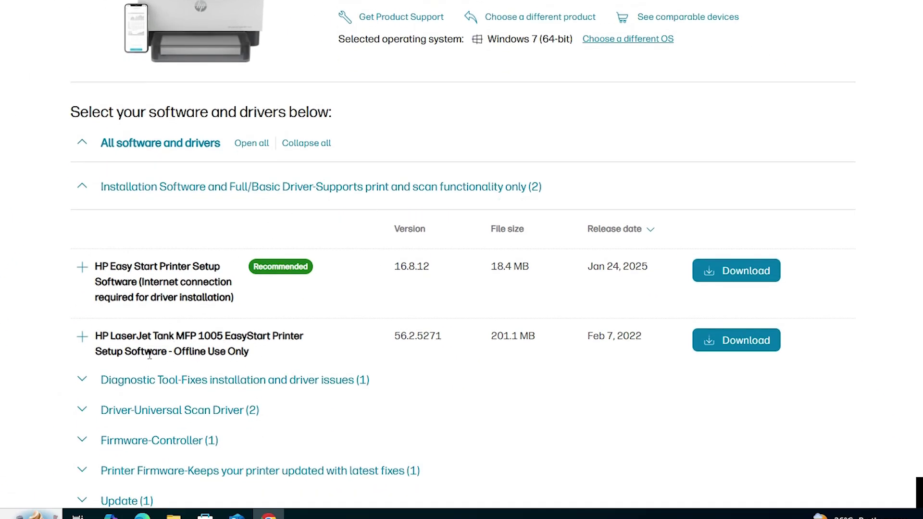
{"action": "left_click_drag", "start_coordinate": [96, 335], "coordinate": [250, 349]}
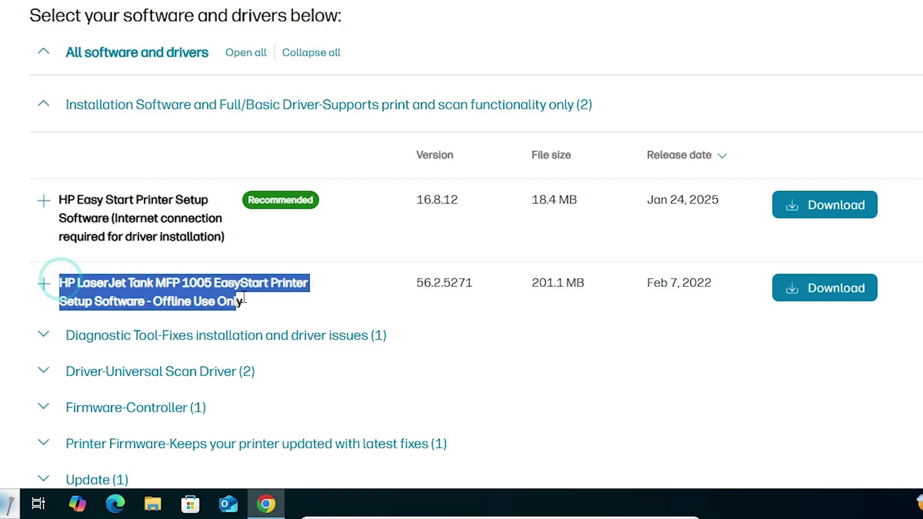
{"action": "left_click_drag", "start_coordinate": [244, 298], "coordinate": [247, 301]}
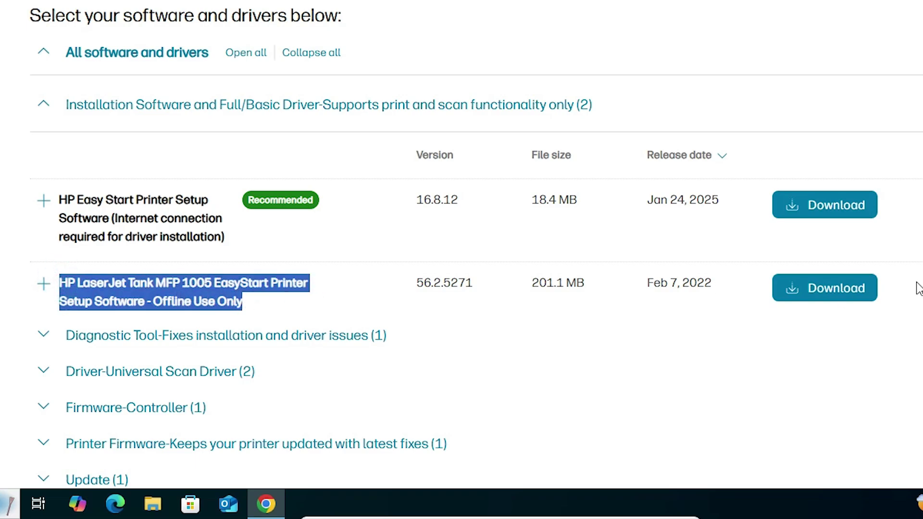
{"action": "left_click", "coordinate": [852, 288]}
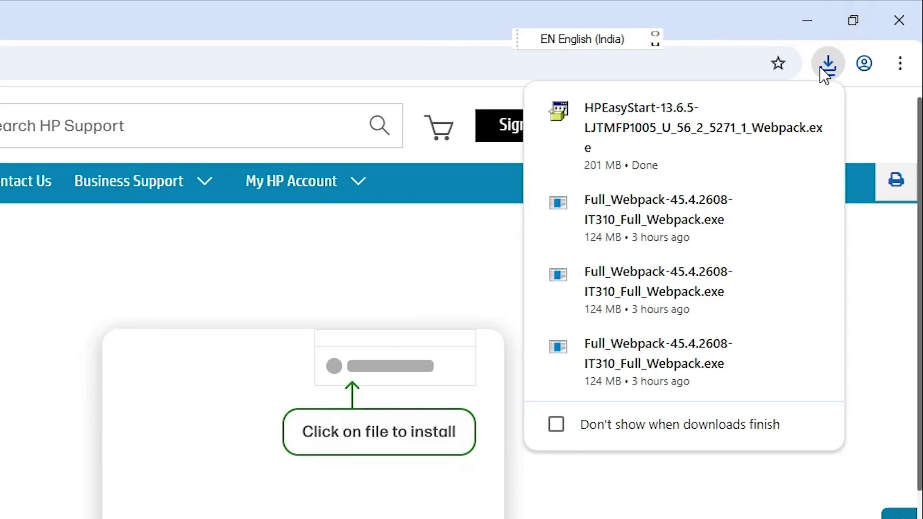
- Move the HPEasyStart-13.6.5 file from the Downloads folder onto the desktop
{"action": "left_click", "coordinate": [773, 112]}
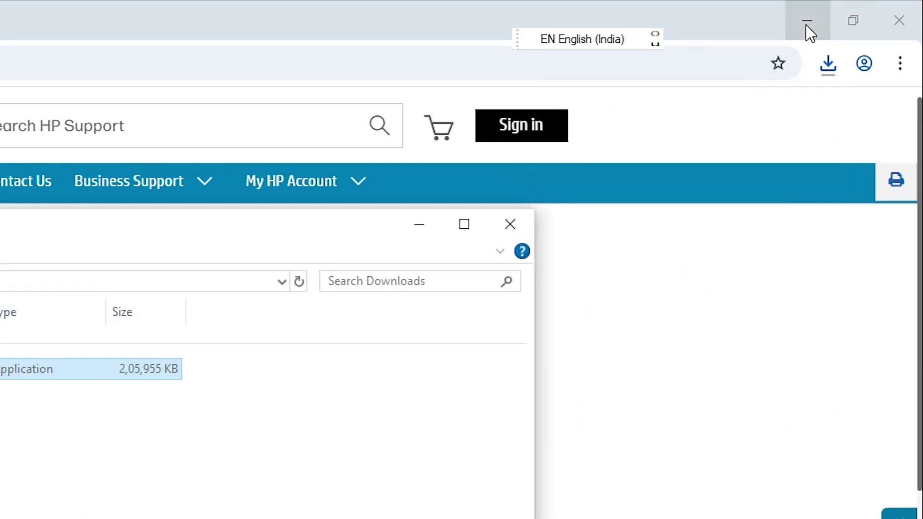
{"action": "left_click", "coordinate": [806, 21]}
{"action": "left_click_drag", "start_coordinate": [542, 144], "coordinate": [175, 222]}
{"action": "left_click", "coordinate": [890, 70]}
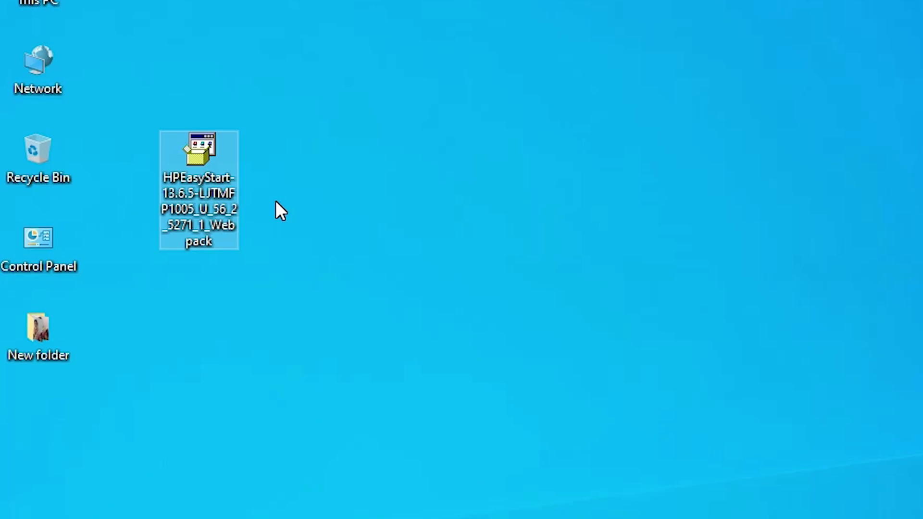
- Extract HPEasyStart-13.6.5 into a same-named folder and place it beside the Recycle Bin
{"action": "right_click", "coordinate": [185, 175]}
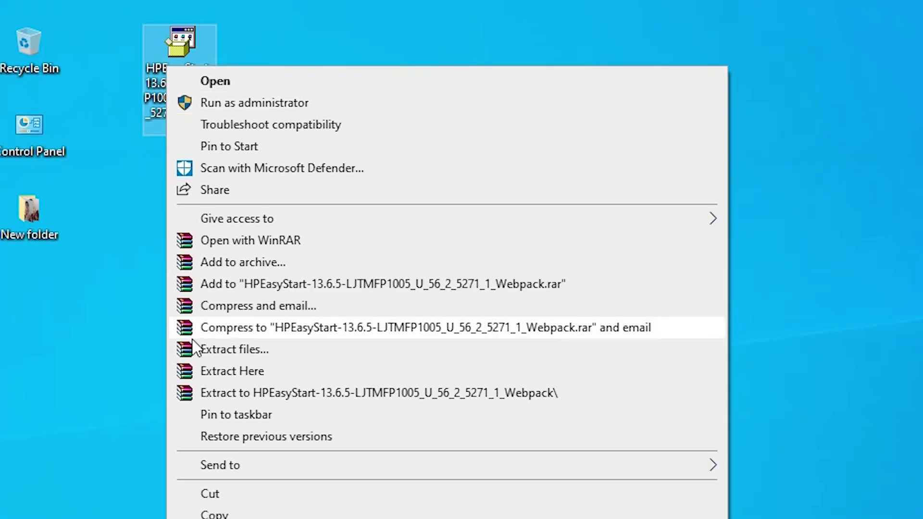
{"action": "left_click", "coordinate": [222, 355]}
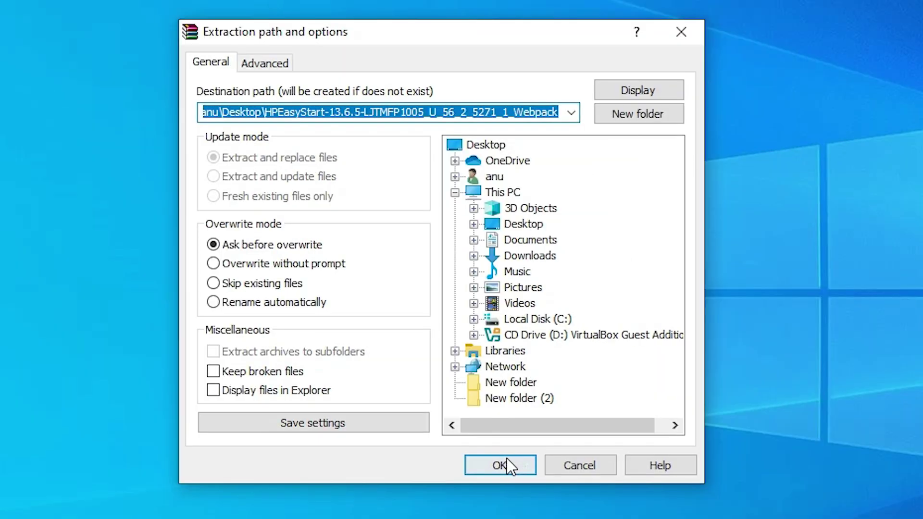
{"action": "left_click", "coordinate": [499, 465]}
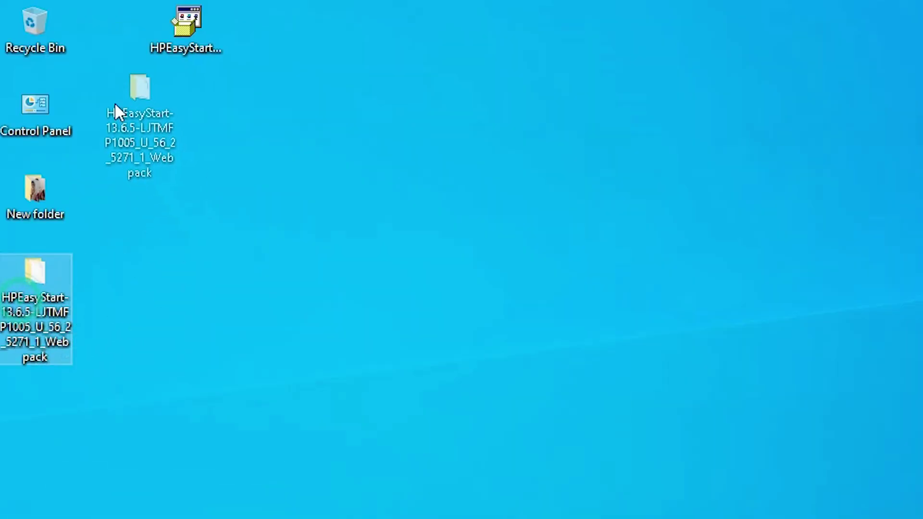
{"action": "left_click_drag", "start_coordinate": [114, 103], "coordinate": [115, 91]}
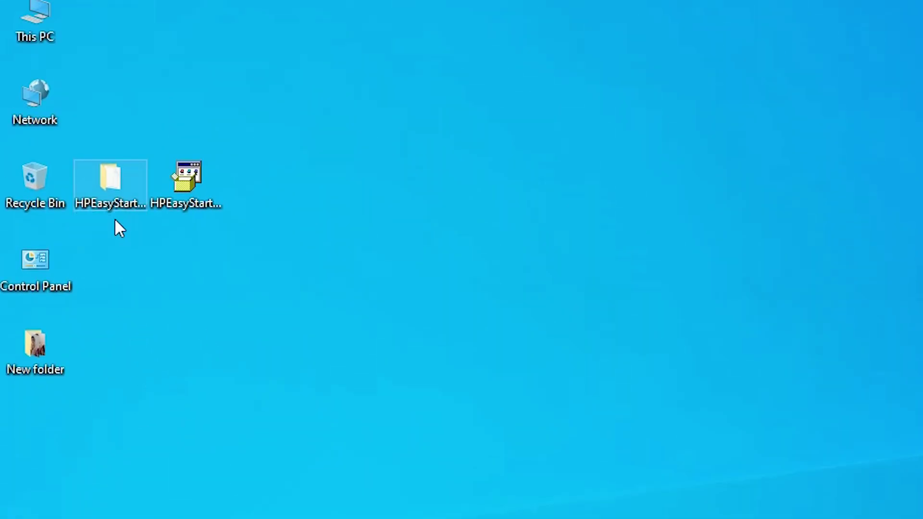
{"action": "double_click", "coordinate": [110, 202]}
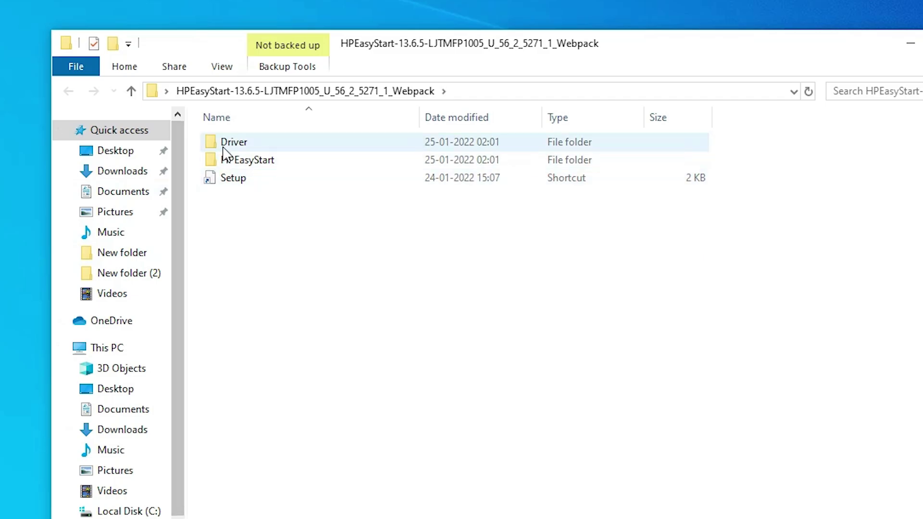
{"action": "double_click", "coordinate": [225, 144]}
{"action": "scroll", "coordinate": [314, 406], "scroll_direction": "down", "scroll_amount": 10}
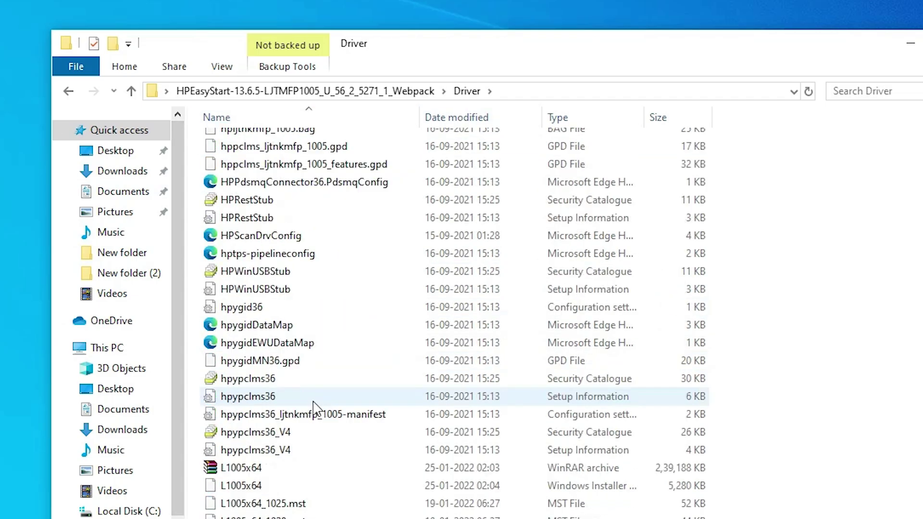
{"action": "scroll", "coordinate": [313, 406], "scroll_direction": "down", "scroll_amount": 7}
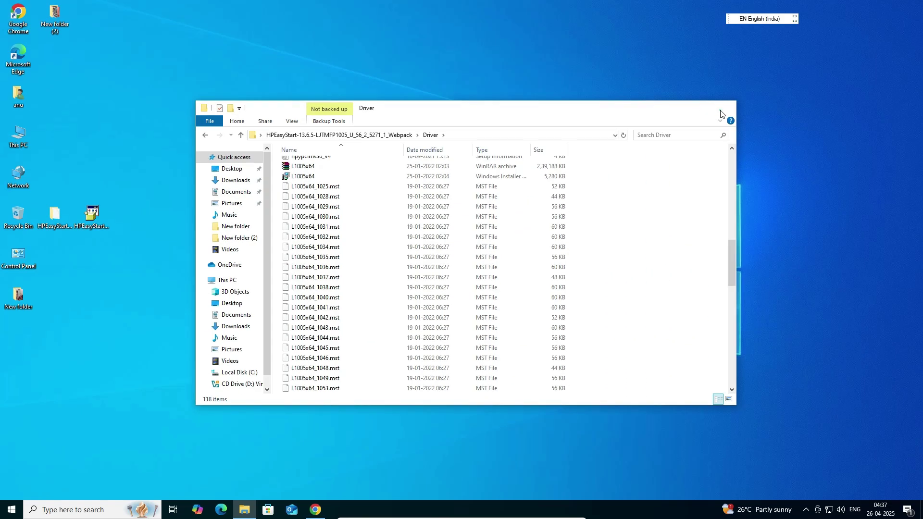
{"action": "left_click", "coordinate": [720, 110]}
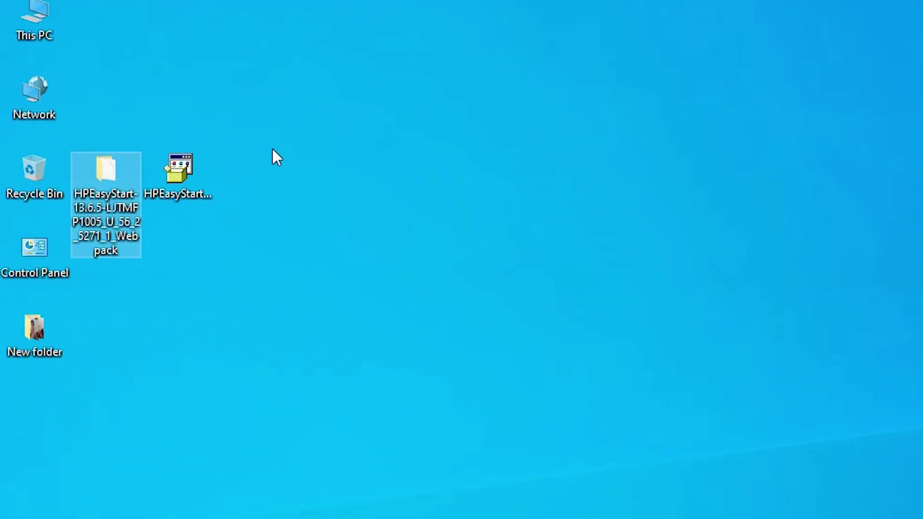
{"action": "left_click", "coordinate": [105, 219]}
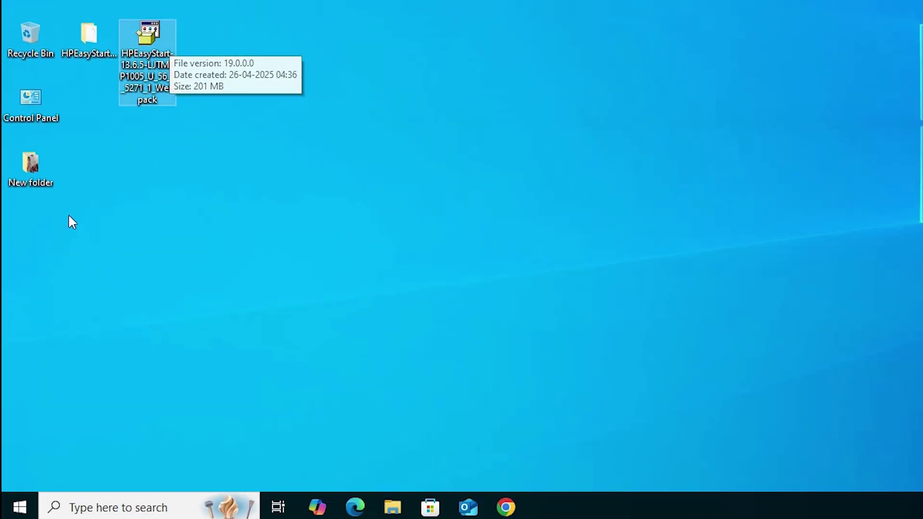
- Search 'prin' to reach Printers & scanners and start adding a printer or scanner
{"action": "left_click", "coordinate": [28, 510]}
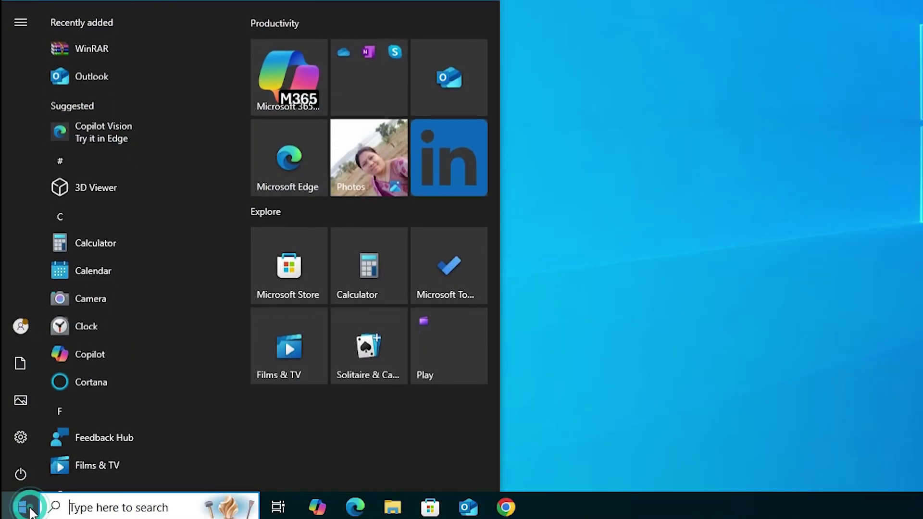
{"action": "type", "text": "prin"}
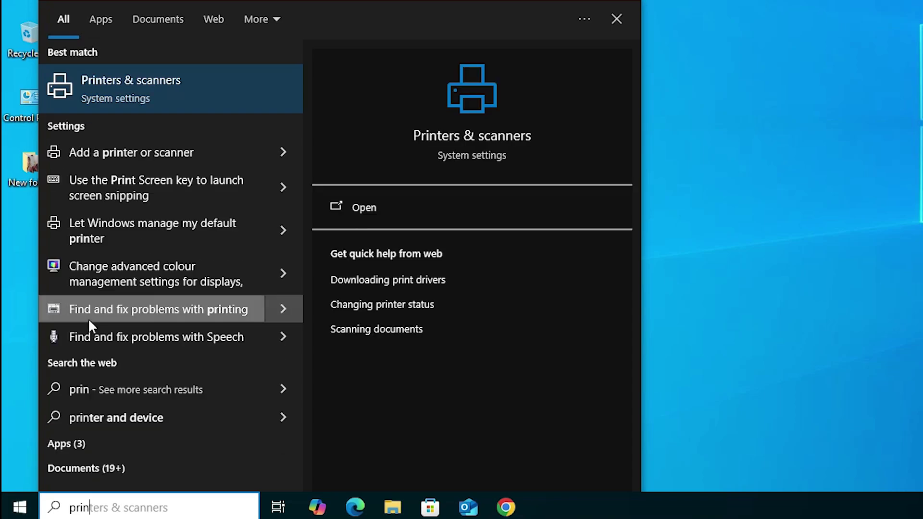
{"action": "left_click", "coordinate": [98, 113]}
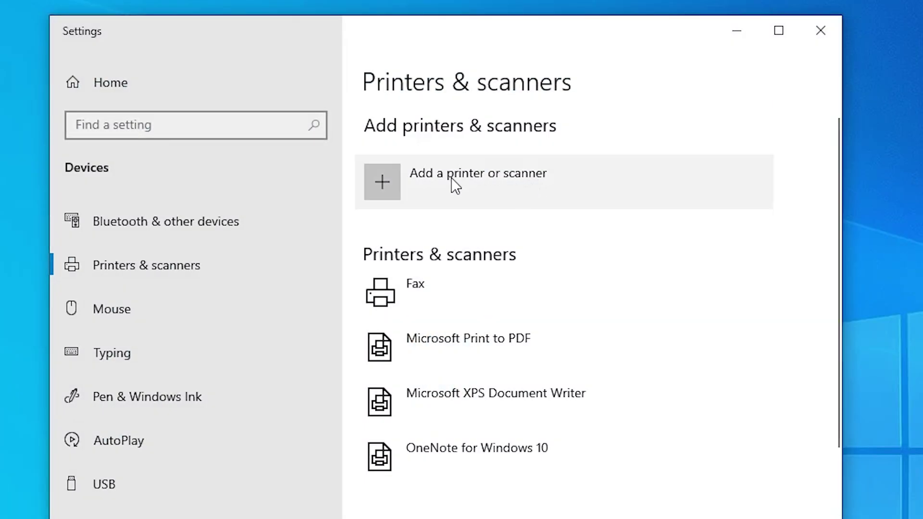
{"action": "left_click", "coordinate": [553, 185]}
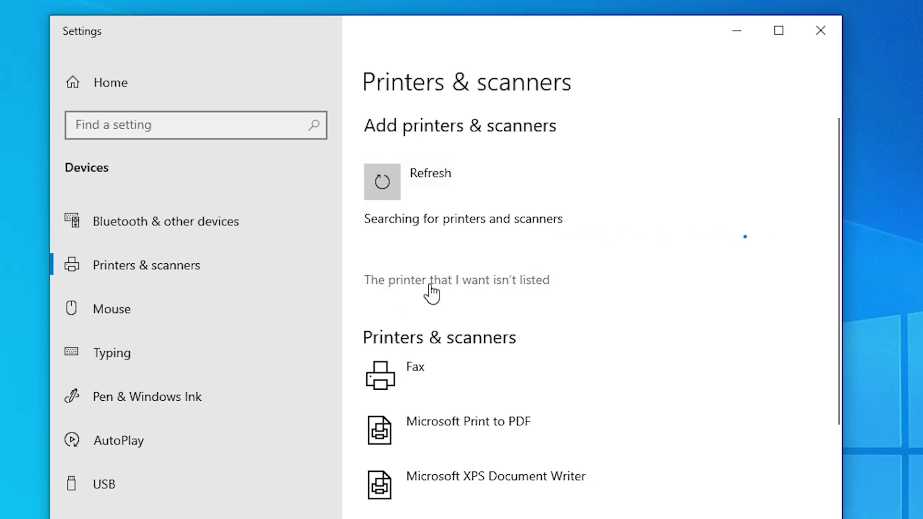
- Add a local printer with manual settings on the USB_001 (Local Port) port
{"action": "left_click", "coordinate": [515, 289]}
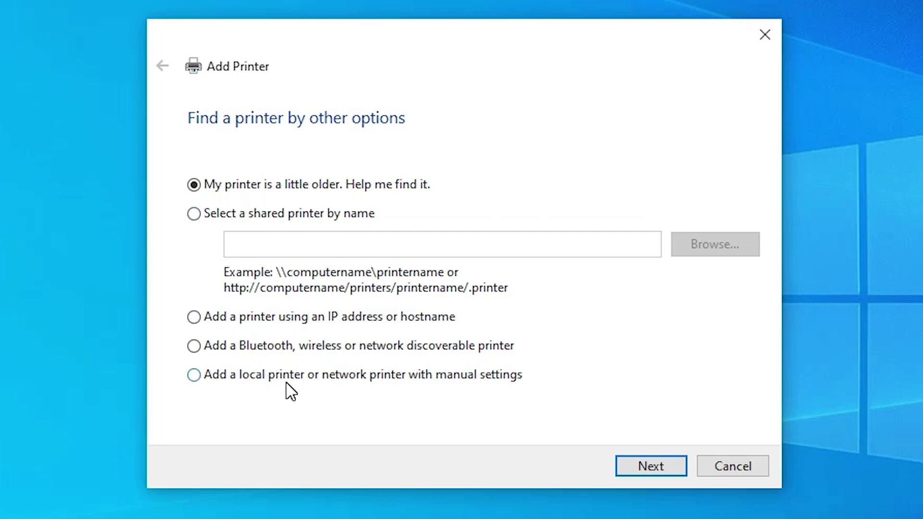
{"action": "left_click", "coordinate": [369, 379]}
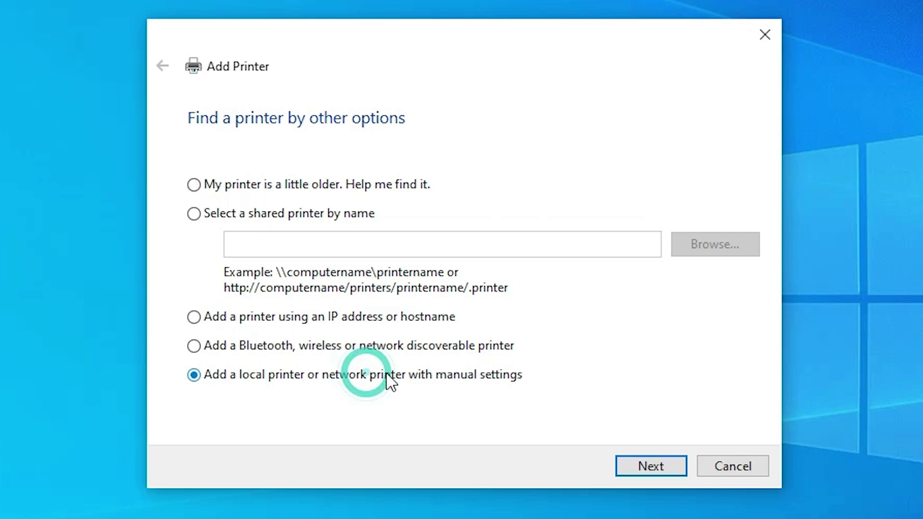
{"action": "left_click", "coordinate": [649, 467]}
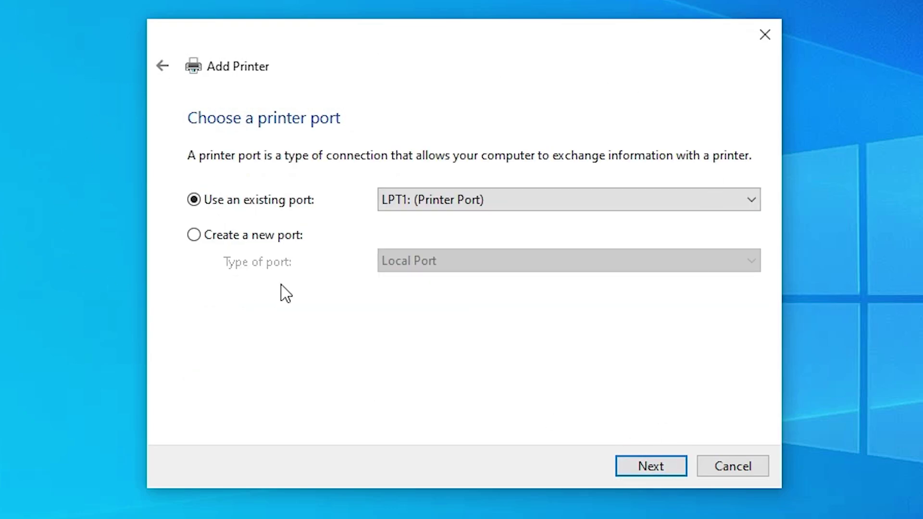
{"action": "left_click", "coordinate": [459, 211]}
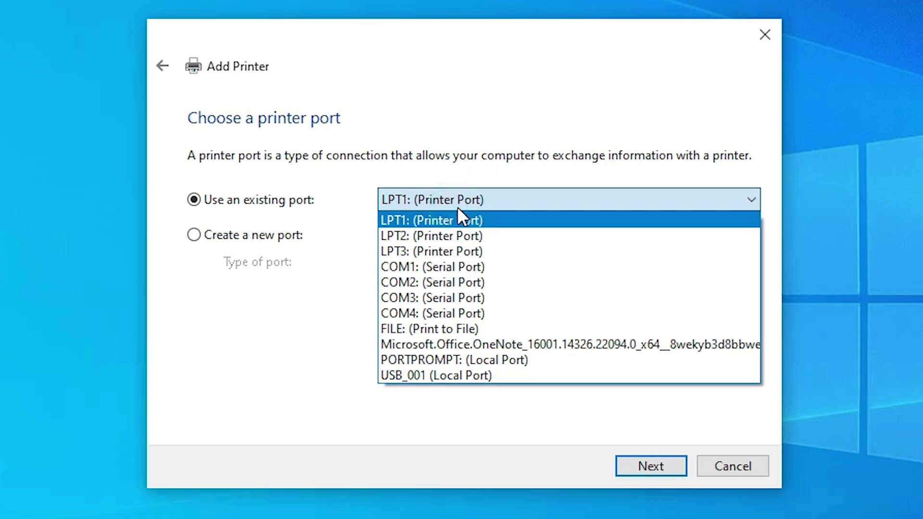
{"action": "left_click", "coordinate": [439, 378]}
- Use Have Disk to load the HPeSCLScan driver file from Desktop > HPEasyStart > Driver
{"action": "left_click", "coordinate": [645, 466]}
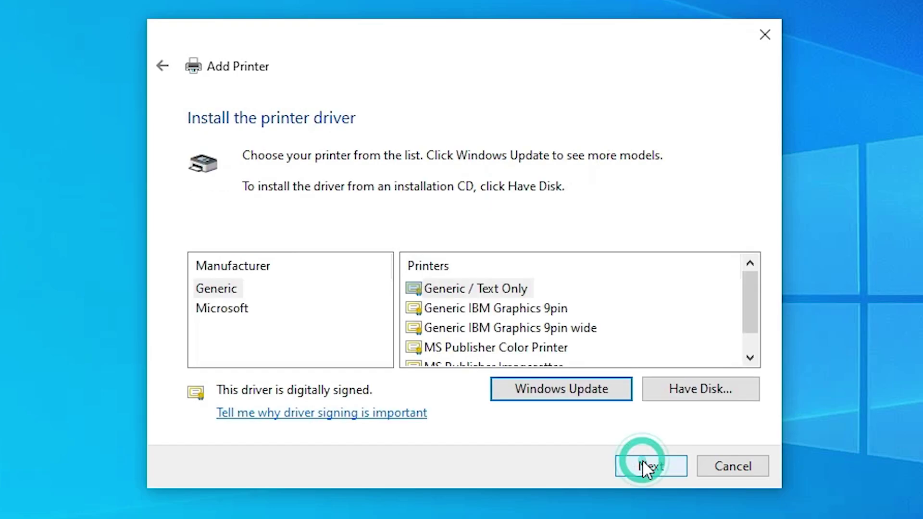
{"action": "left_click", "coordinate": [739, 390]}
{"action": "left_click", "coordinate": [627, 353]}
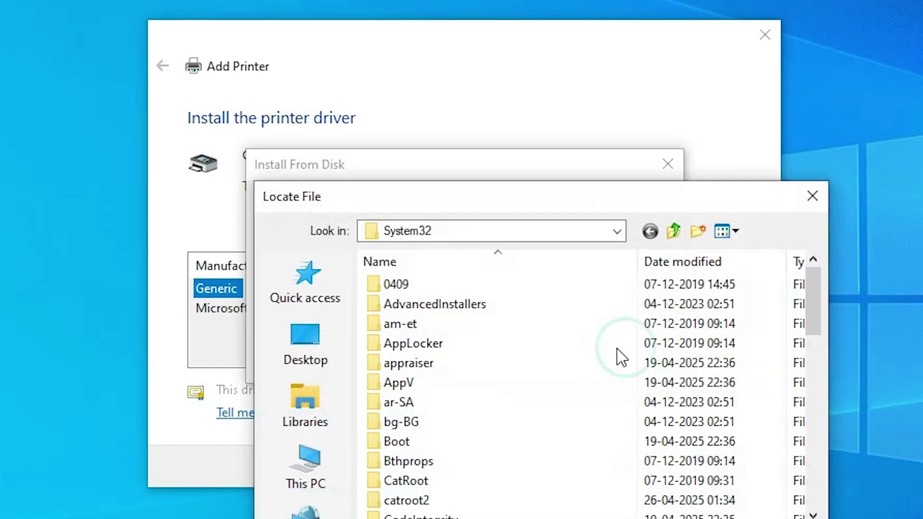
{"action": "left_click", "coordinate": [319, 204]}
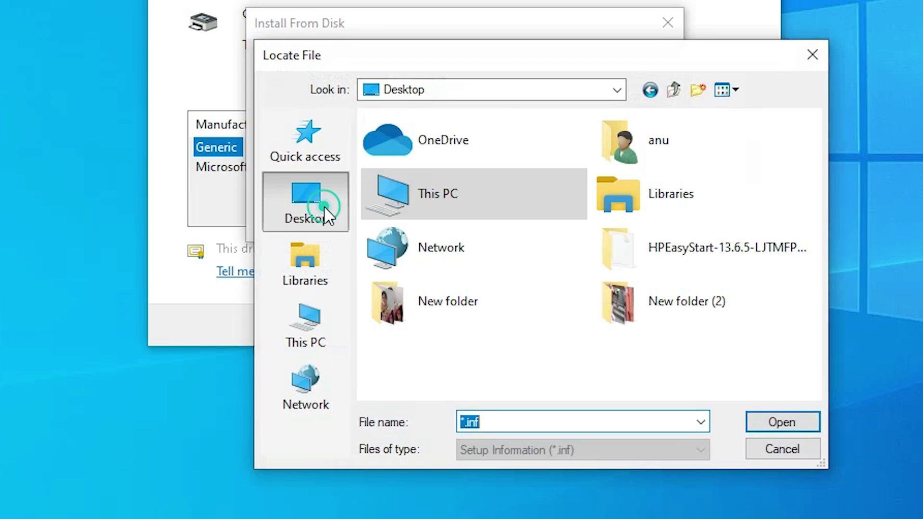
{"action": "double_click", "coordinate": [752, 249]}
{"action": "double_click", "coordinate": [450, 145]}
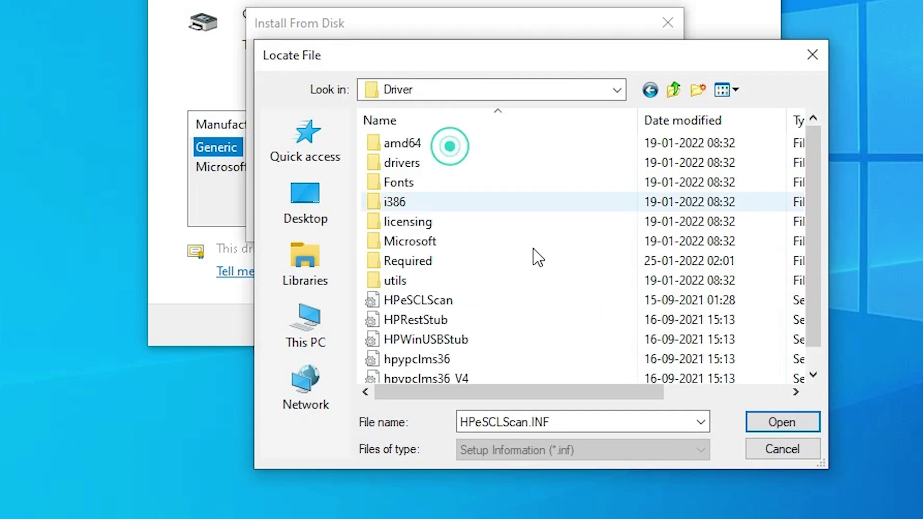
{"action": "scroll", "coordinate": [534, 257], "scroll_direction": "down", "scroll_amount": 1}
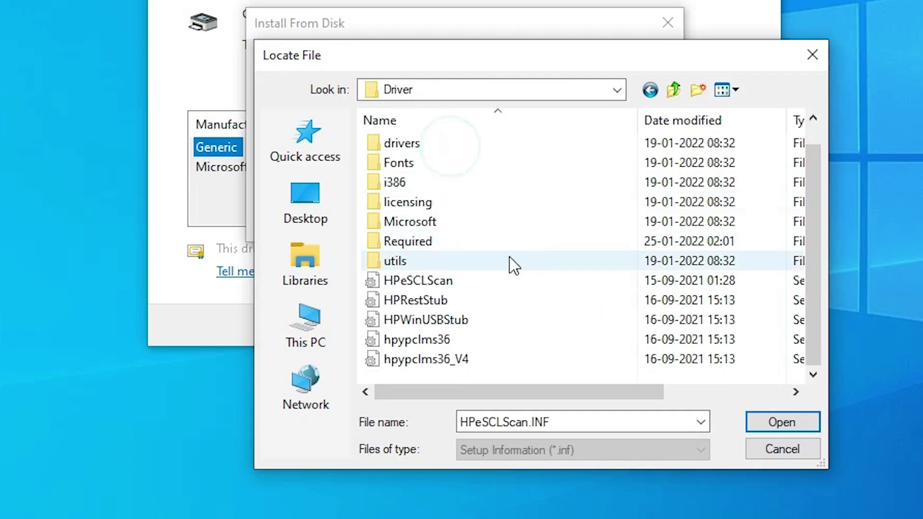
{"action": "left_click", "coordinate": [440, 287]}
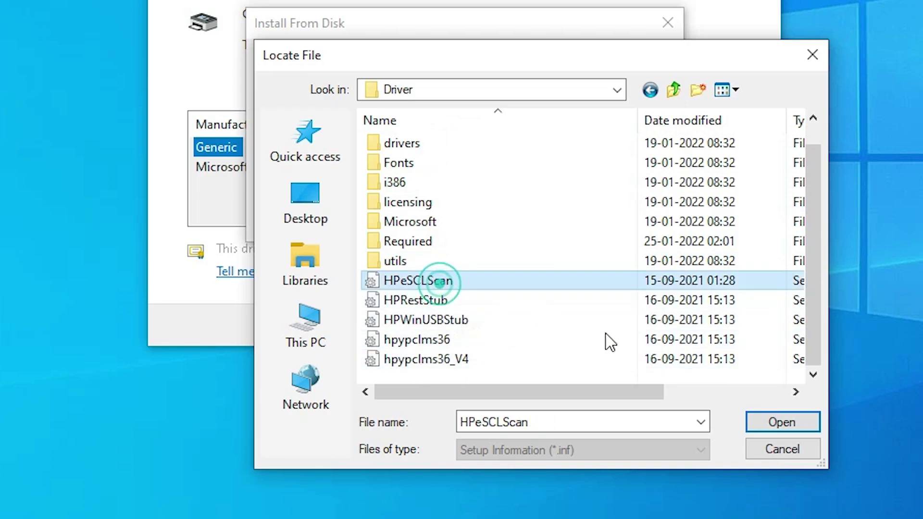
{"action": "left_click", "coordinate": [775, 420]}
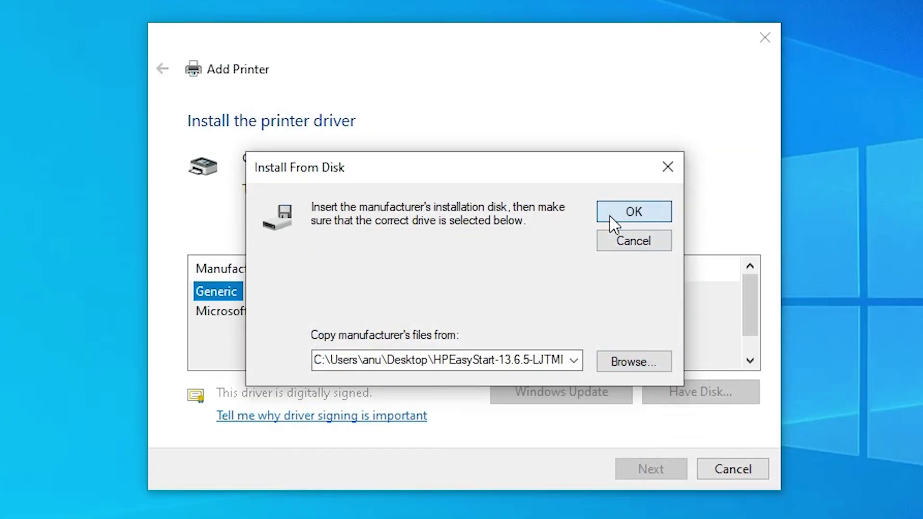
{"action": "left_click", "coordinate": [610, 217]}
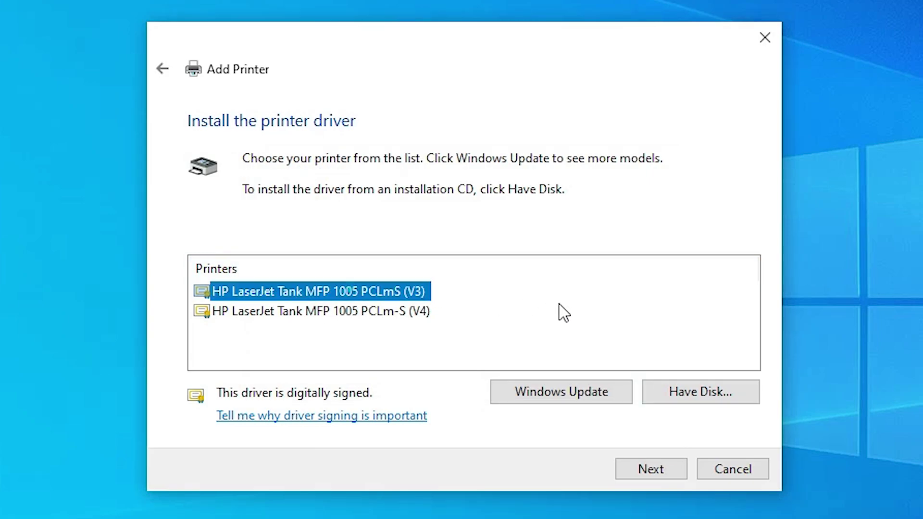
- Keep the PCLmS (V3) driver and trim the printer name to 'HP LaserJet Tank MFP 1005'
{"action": "left_click", "coordinate": [664, 465]}
{"action": "left_click", "coordinate": [505, 154]}
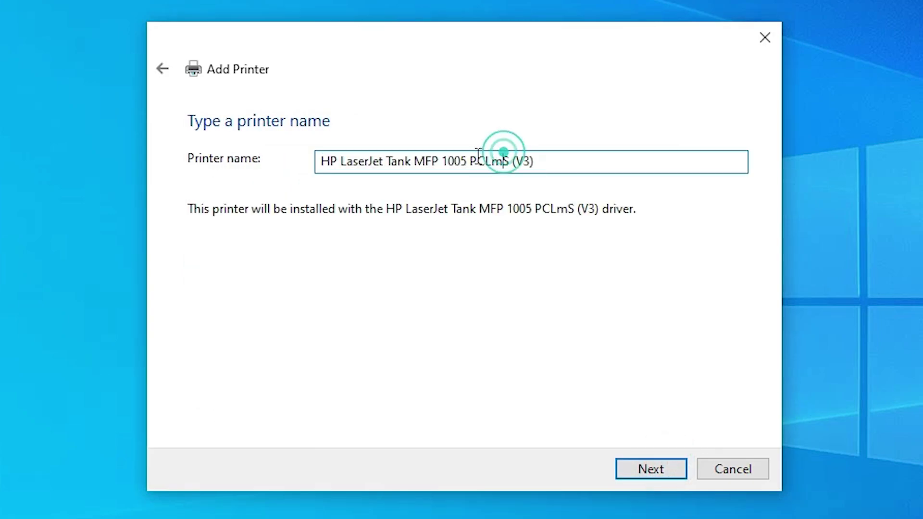
{"action": "left_click_drag", "start_coordinate": [470, 161], "coordinate": [601, 165]}
{"action": "key", "text": "BackSpace"}
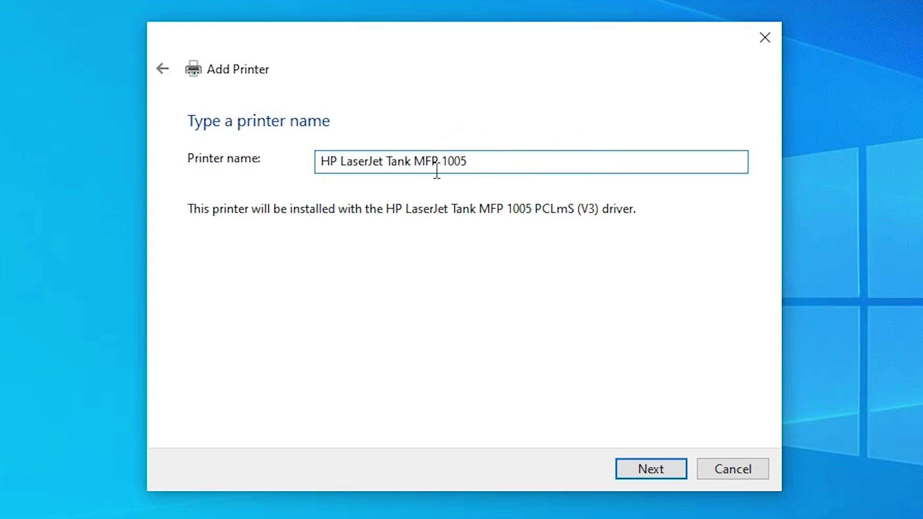
- Install the printer with 'Do not share this printer' kept, then finish the wizard
{"action": "left_click", "coordinate": [646, 465]}
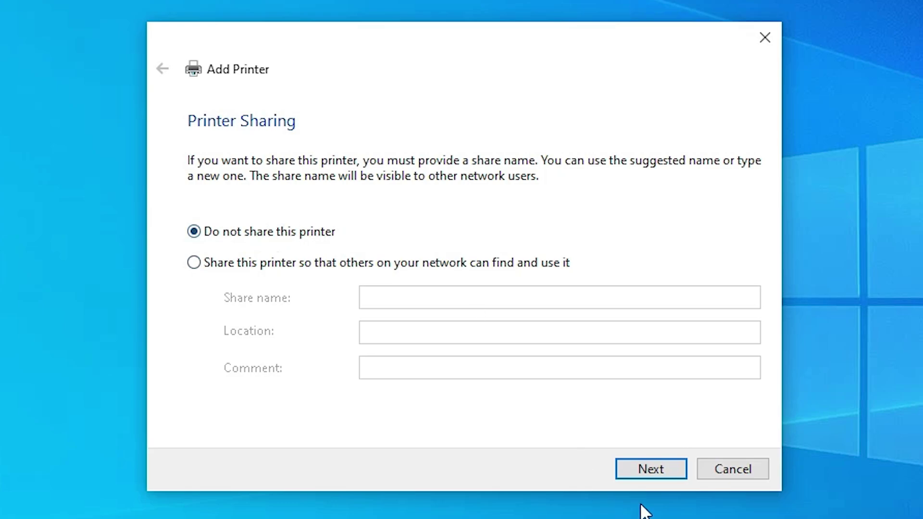
{"action": "left_click", "coordinate": [663, 474]}
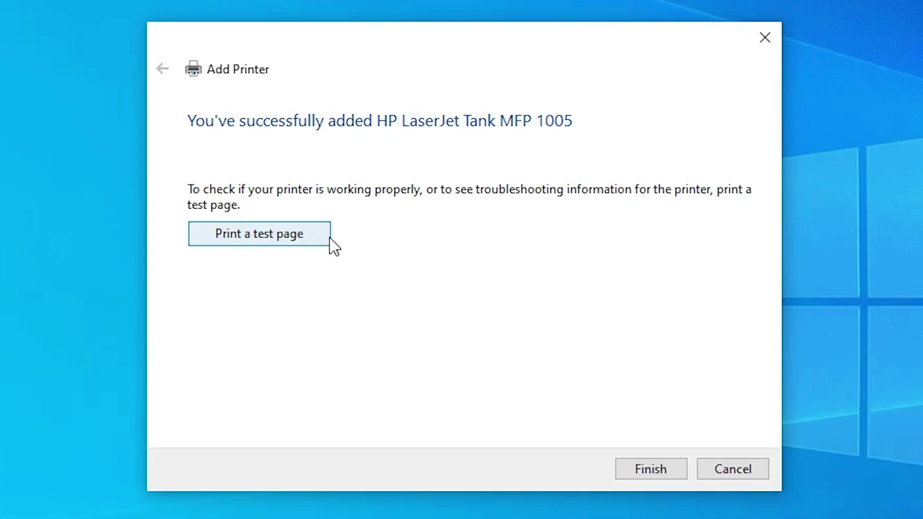
{"action": "left_click", "coordinate": [669, 468]}
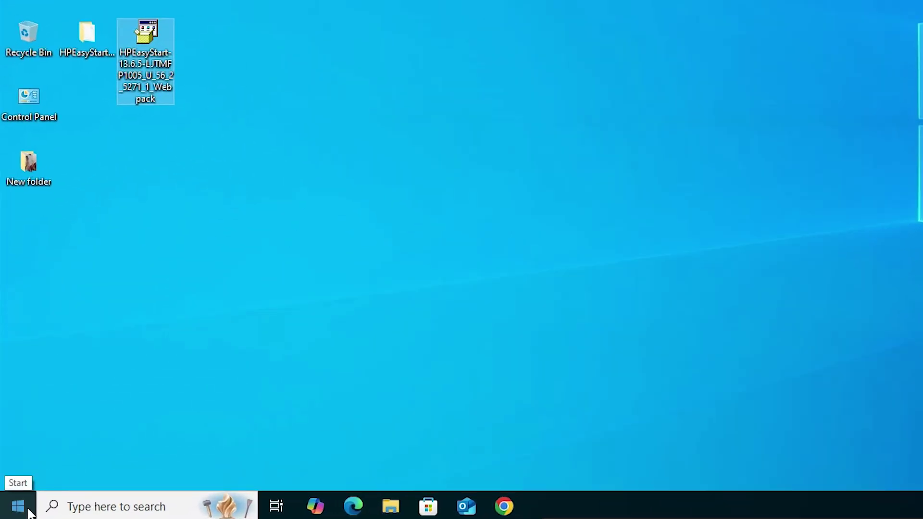
- Search 'pri' from Start and open Printers & scanners to confirm HP LaserJet Tank MFP 1005 is listed
{"action": "left_click", "coordinate": [17, 506]}
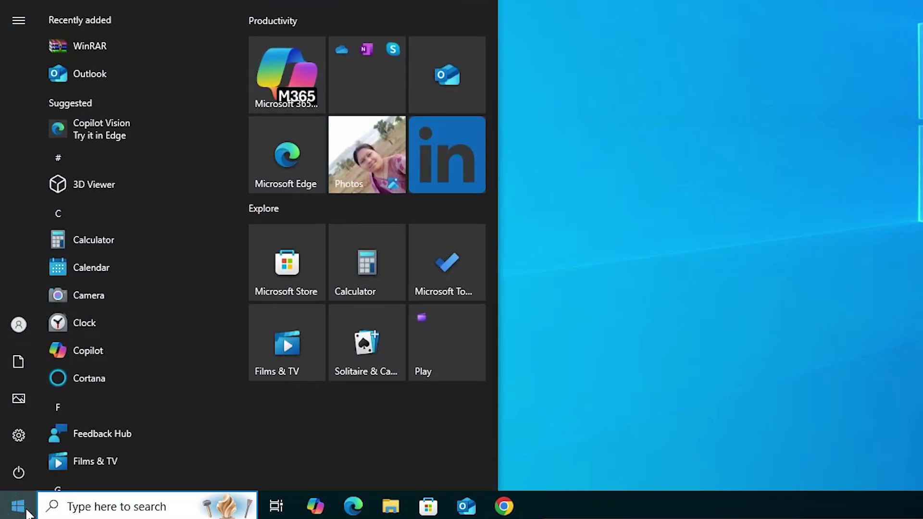
{"action": "type", "text": "pri"}
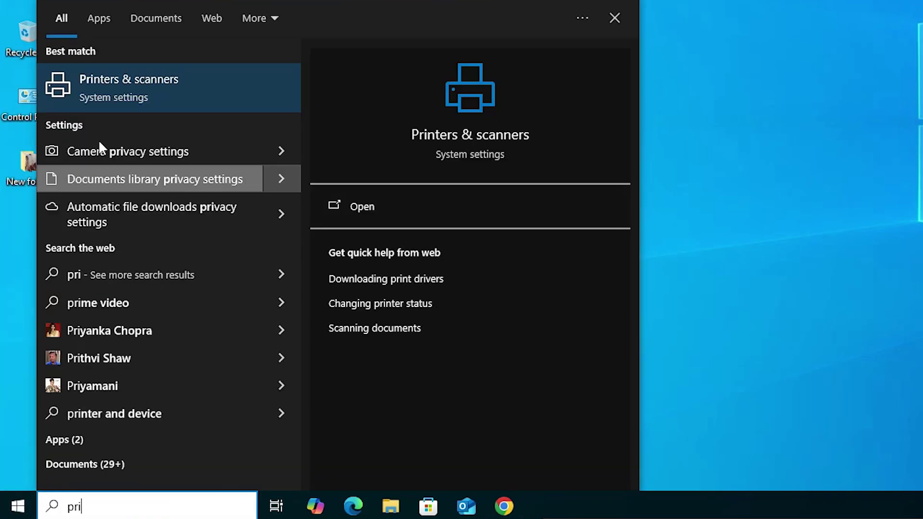
{"action": "left_click", "coordinate": [129, 115]}
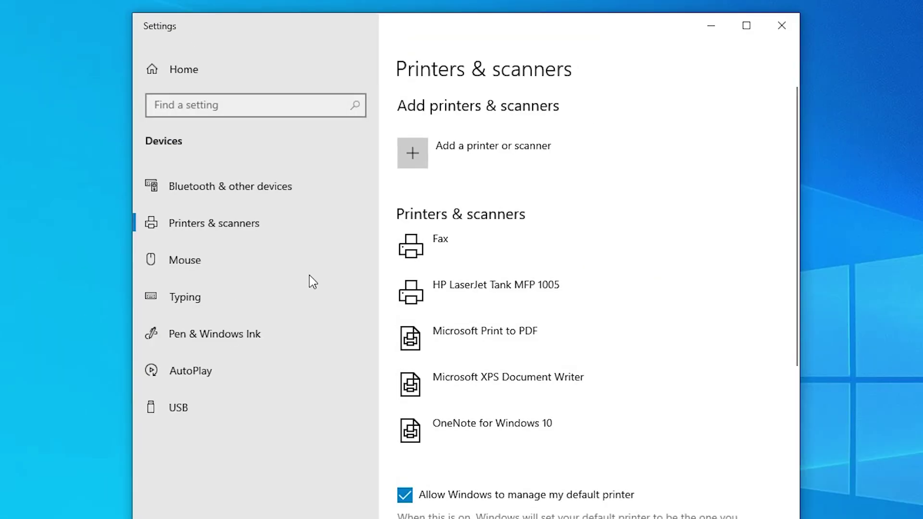